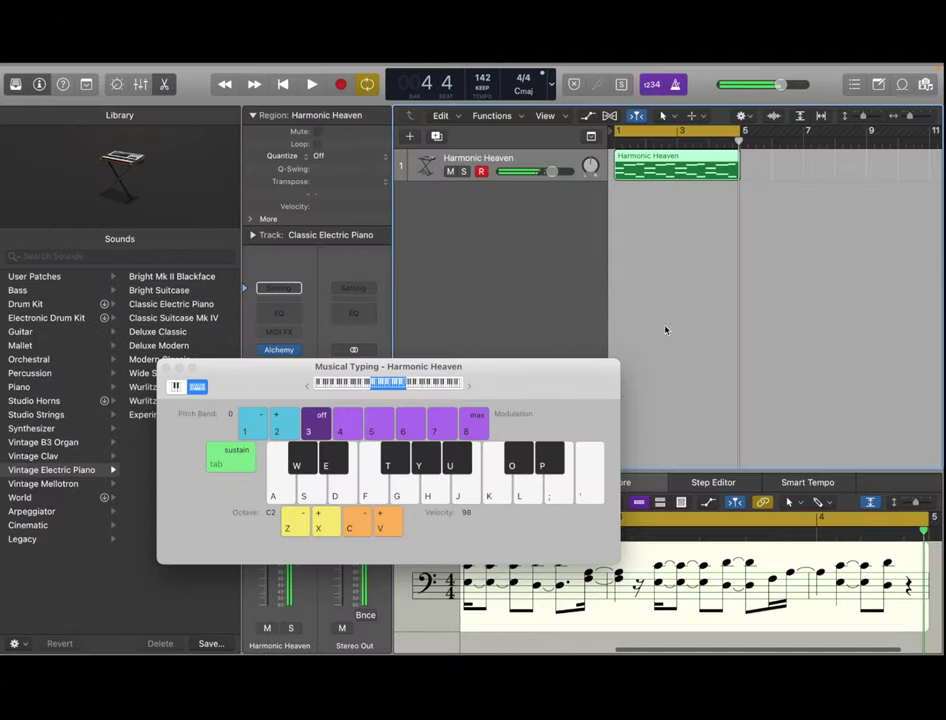
Step: Close the musical typing keyboard and quantize all notes of the Harmonic Heaven region to 1/8 Note
{"action": "left_click", "coordinate": [167, 368]}
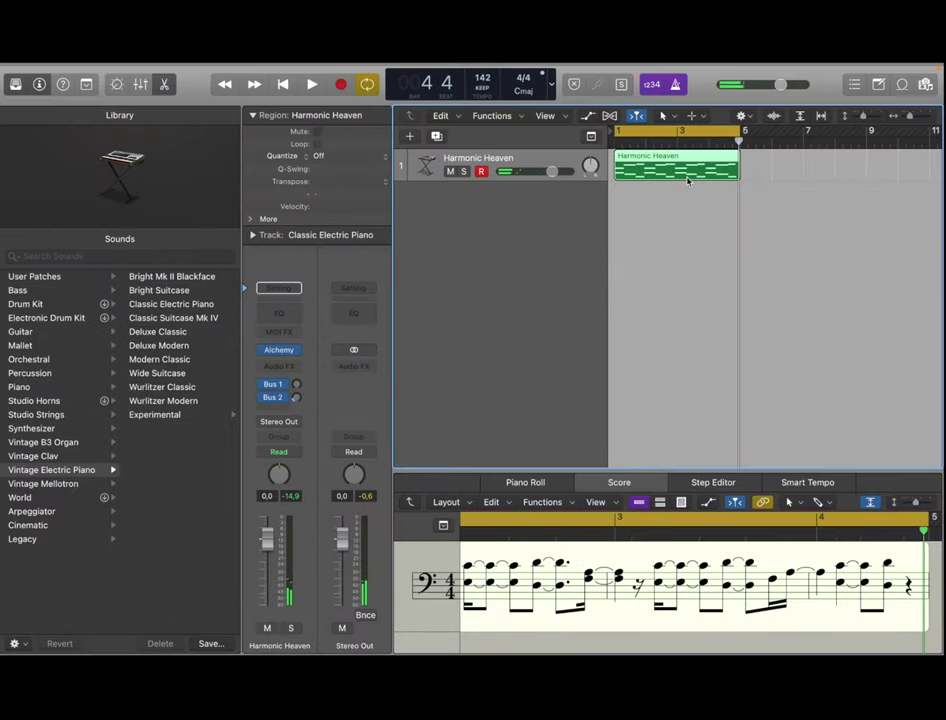
{"action": "key", "text": "p"}
{"action": "key", "text": "super+a"}
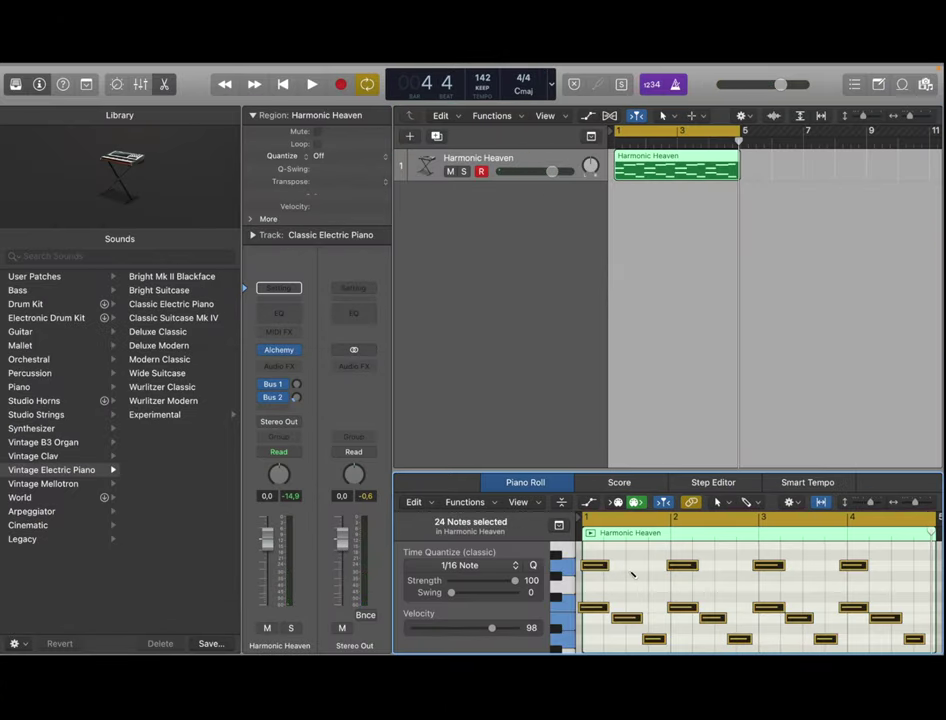
{"action": "left_click", "coordinate": [498, 566]}
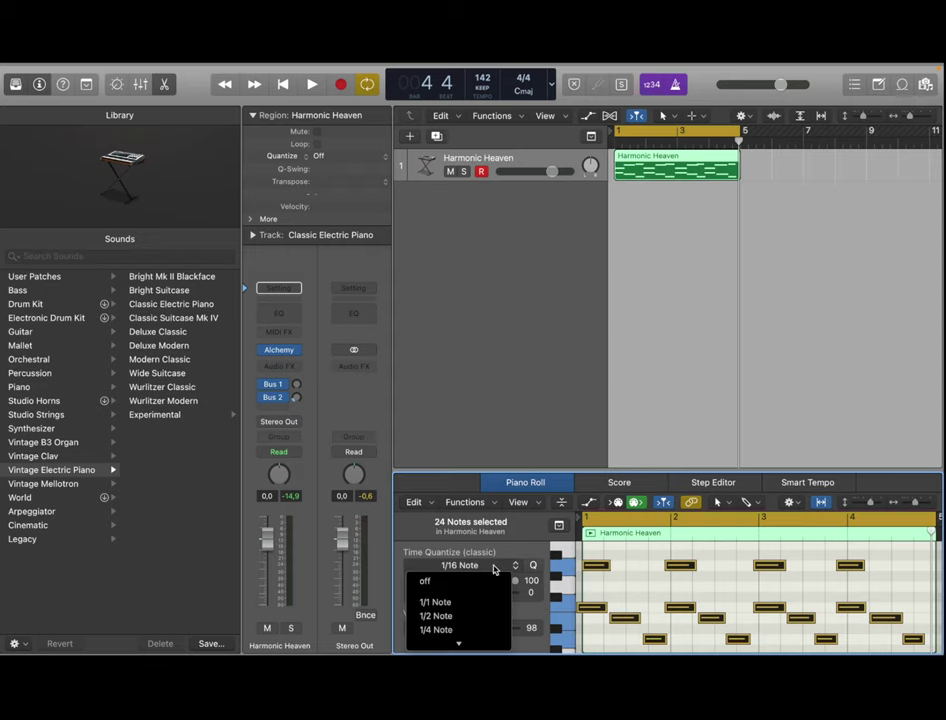
{"action": "mouse_move", "coordinate": [473, 650]}
{"action": "left_click", "coordinate": [470, 584]}
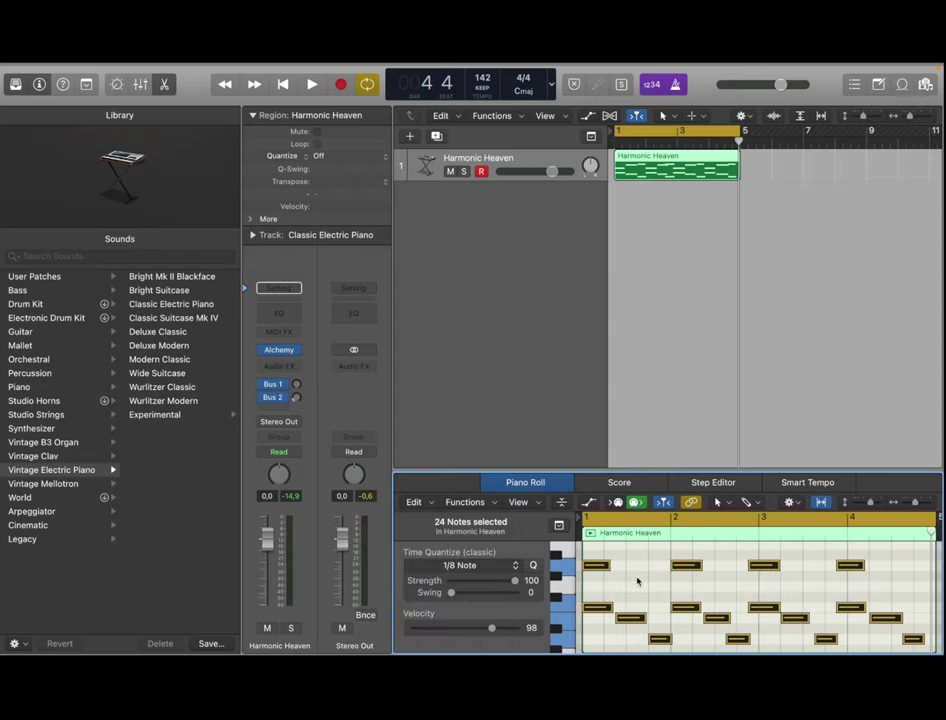
{"action": "left_click", "coordinate": [470, 425]}
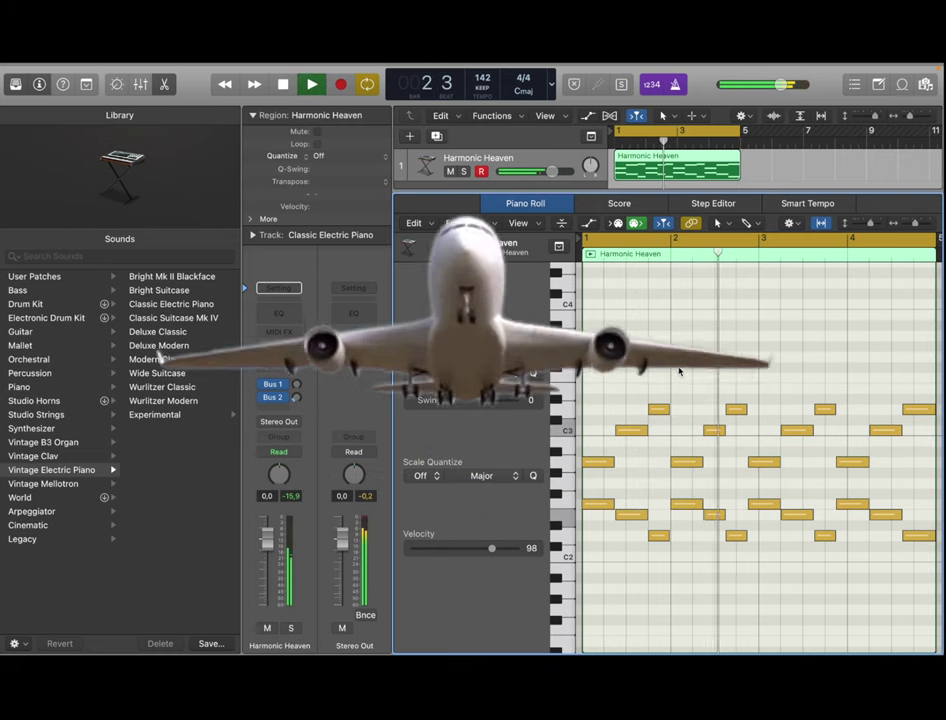
{"action": "key", "text": "space"}
{"action": "key", "text": "super+a"}
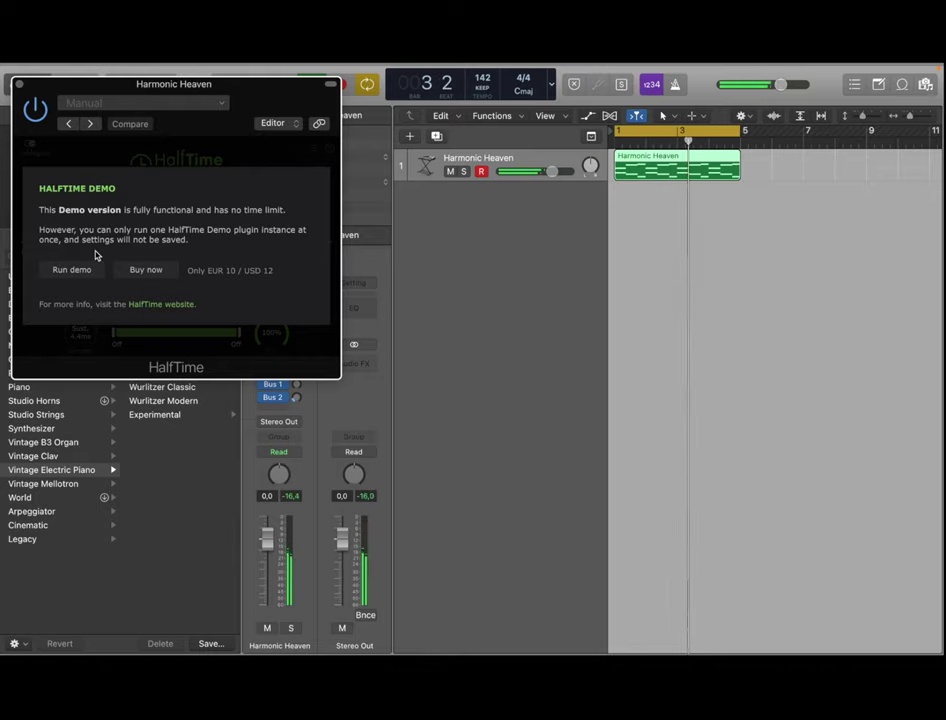
Step: Run the HalfTime demo on the Harmonic Heaven track, set its loop length to 1/2, and close the plug-in
{"action": "left_click", "coordinate": [72, 269]}
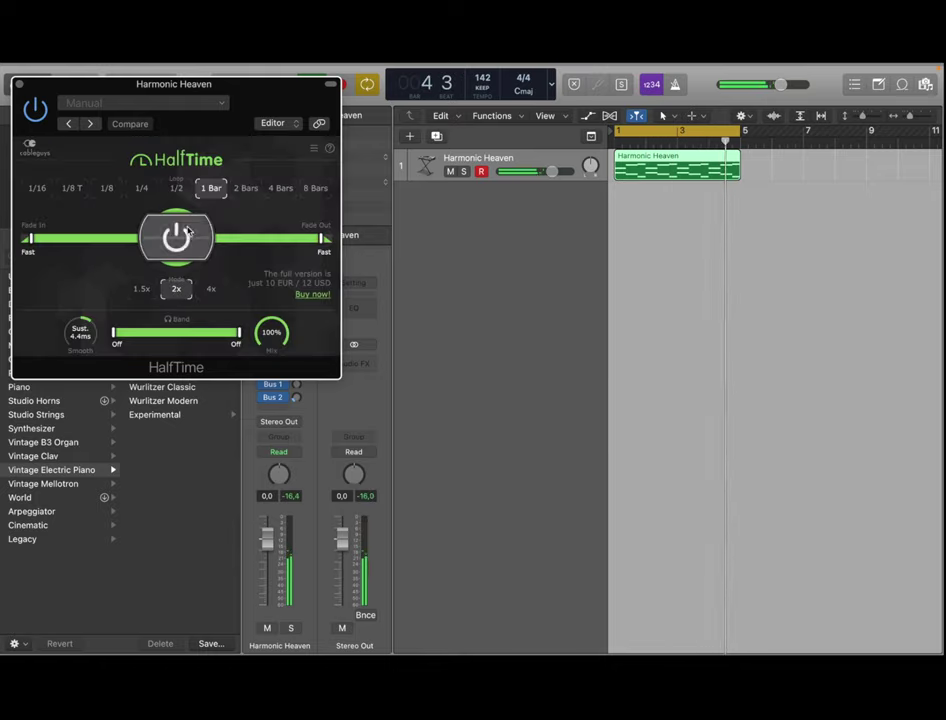
{"action": "left_click", "coordinate": [178, 192]}
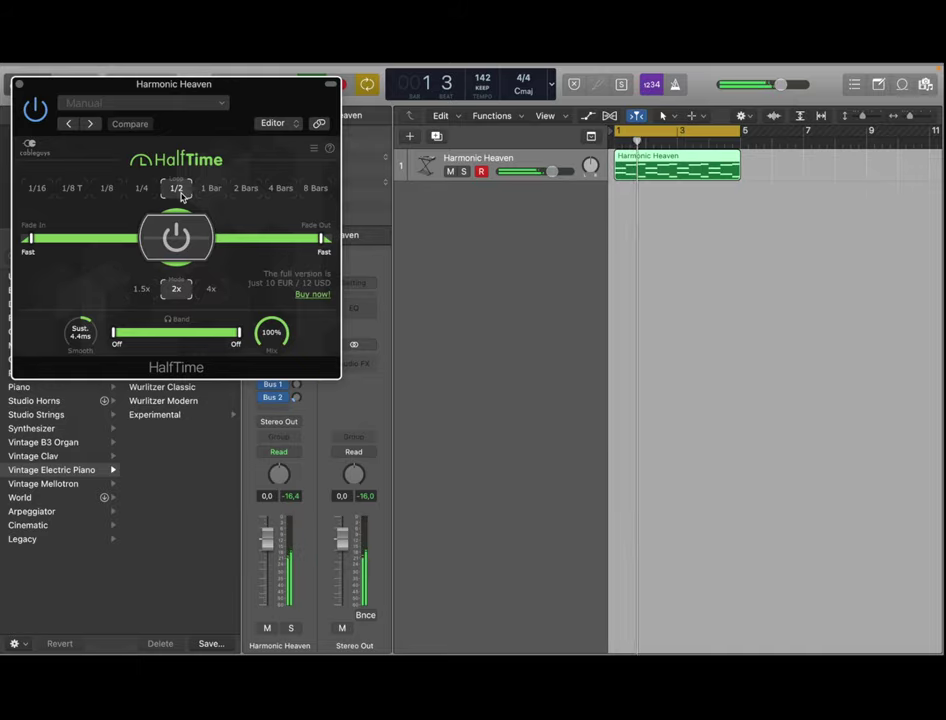
{"action": "left_click", "coordinate": [19, 85]}
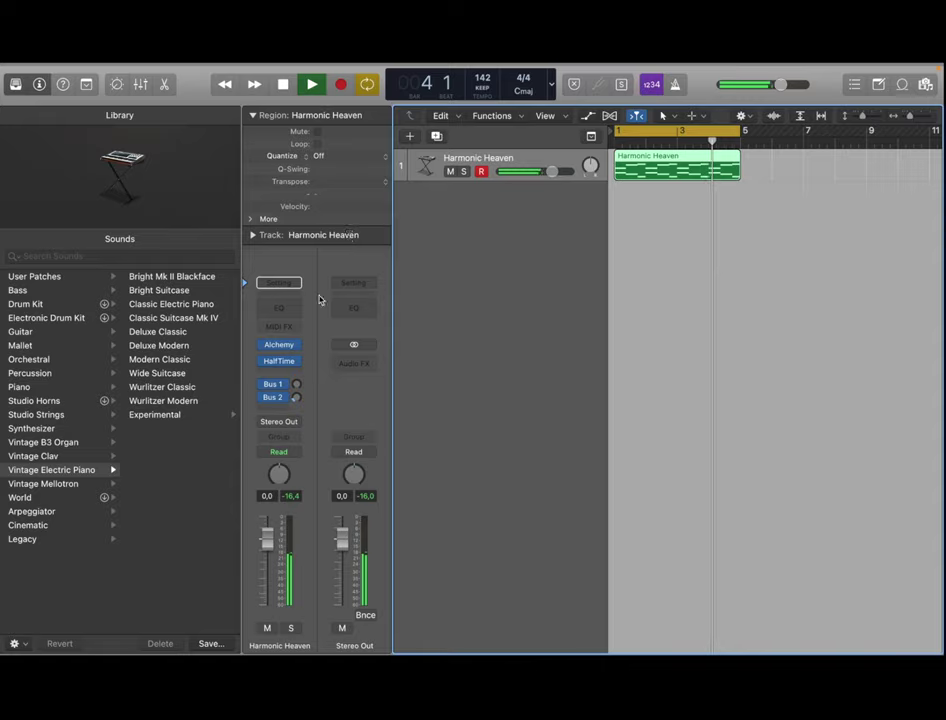
Step: Add a stereo Channel EQ after HalfTime and cut the lows with a -24 dB low shelf at 100 Hz
{"action": "left_click", "coordinate": [292, 368]}
{"action": "left_click", "coordinate": [291, 377]}
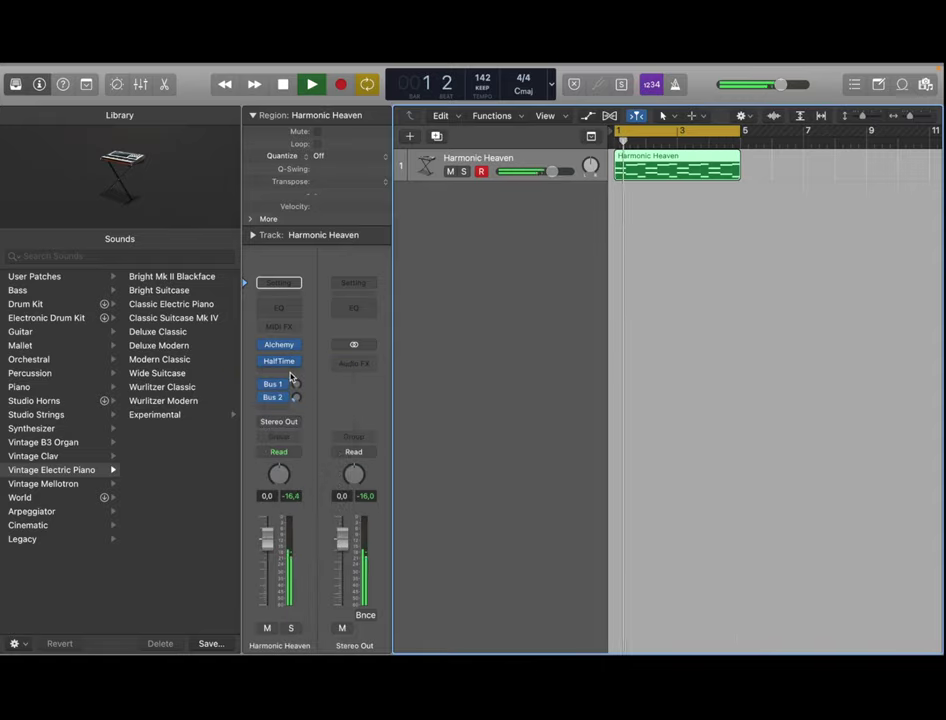
{"action": "left_click", "coordinate": [296, 369]}
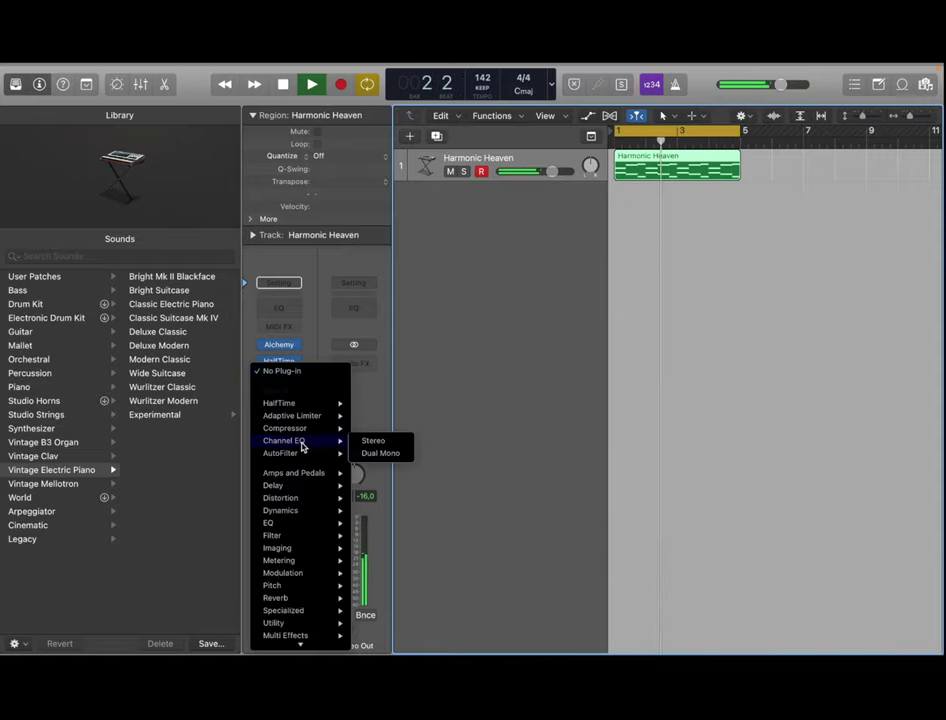
{"action": "left_click", "coordinate": [373, 440]}
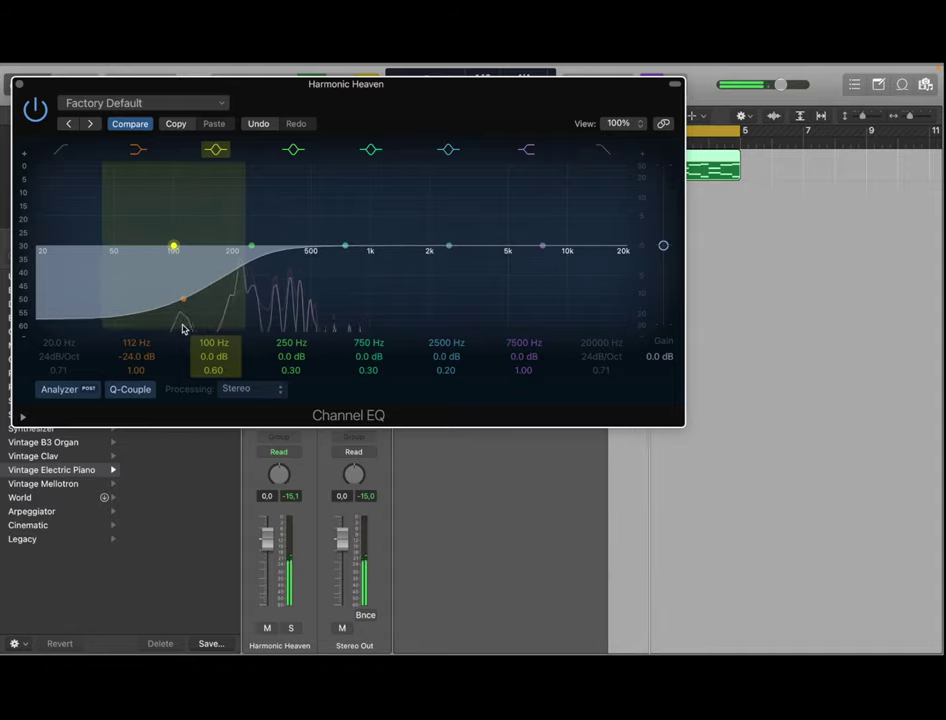
{"action": "mouse_move", "coordinate": [183, 328]}
{"action": "left_mouse_down"}
{"action": "mouse_move", "coordinate": [200, 327]}
{"action": "mouse_move", "coordinate": [172, 334]}
{"action": "left_mouse_up"}
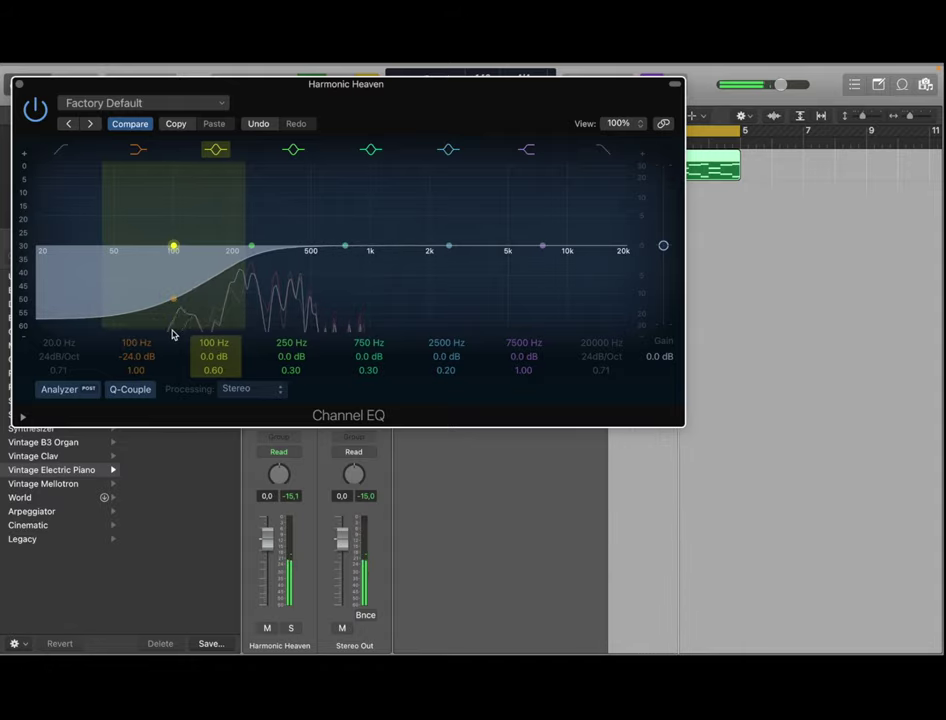
{"action": "left_click", "coordinate": [21, 84]}
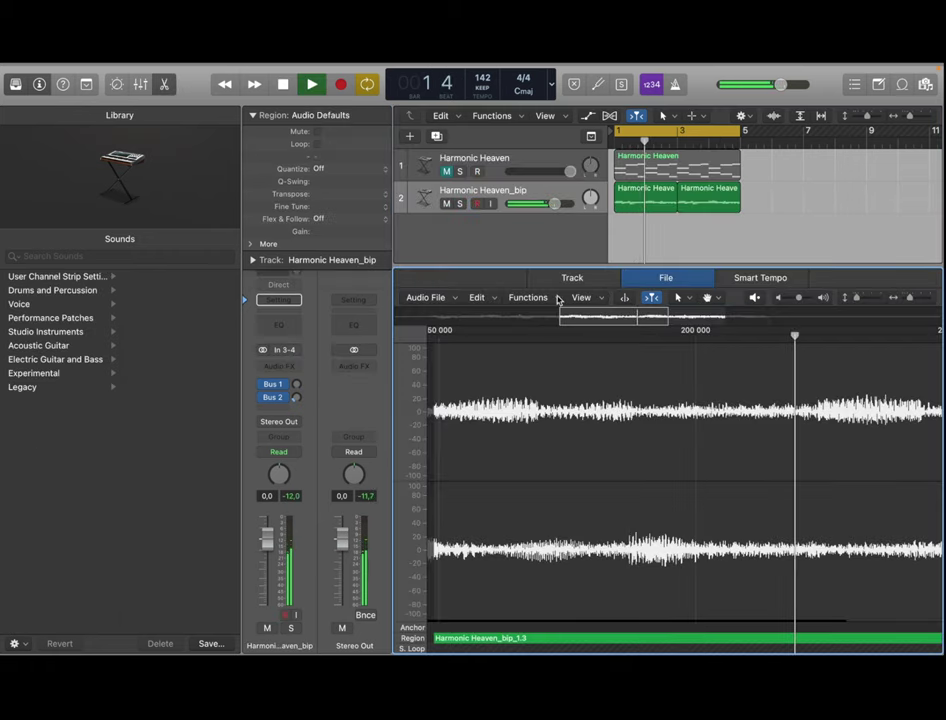
Step: Reverse the audio of the selected Harmonic Heaven_bip region in the audio file editor
{"action": "left_click", "coordinate": [558, 300]}
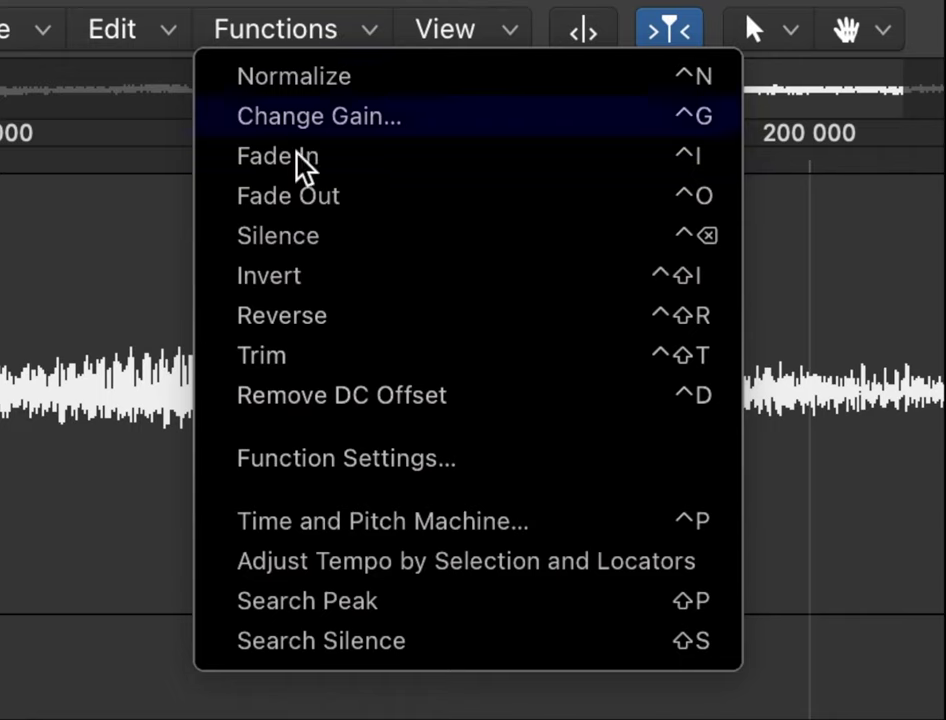
{"action": "left_click", "coordinate": [550, 381]}
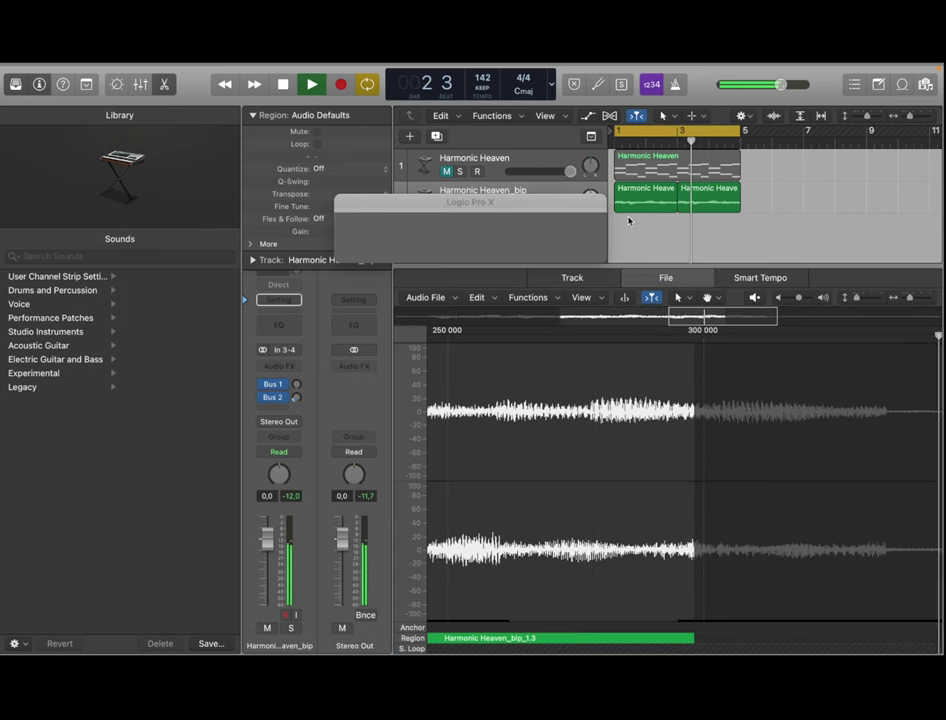
{"action": "key", "text": "space"}
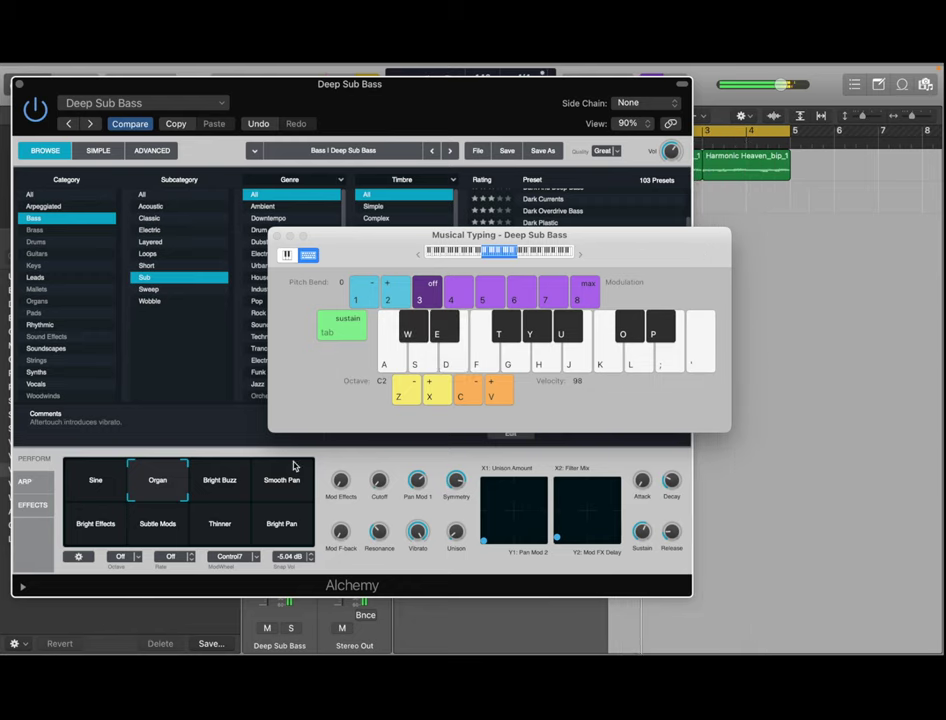
Step: Audition the Bright Buzz and Smooth Pan snapshots of Deep Sub Bass, and choose Hard Electro's Resonant Bass Pluck snapshot in Alchemy
{"action": "left_click", "coordinate": [218, 484]}
{"action": "left_click", "coordinate": [283, 481]}
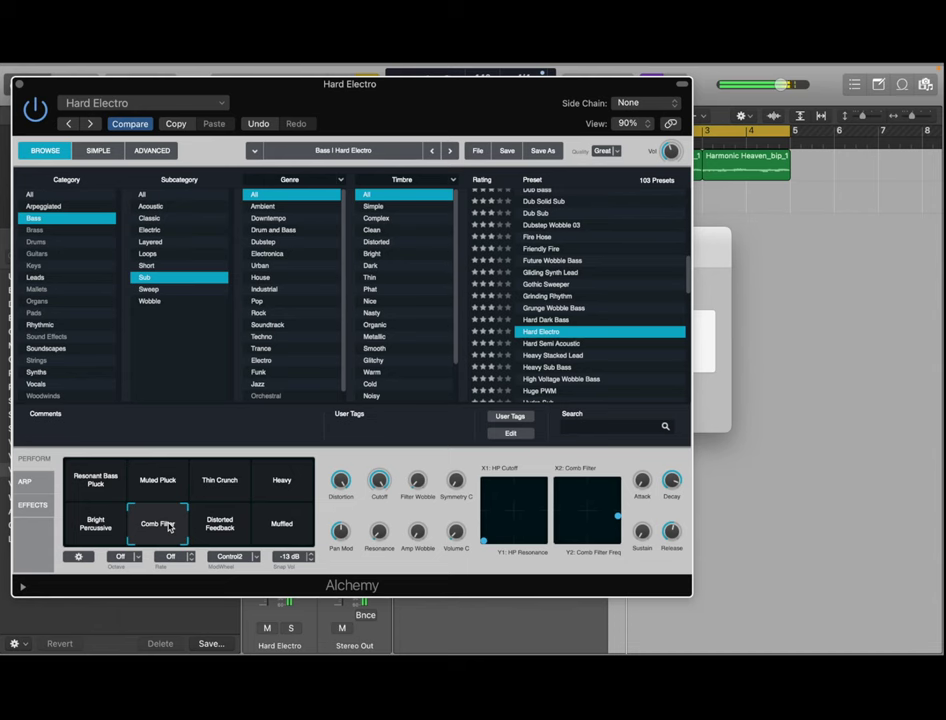
{"action": "left_click", "coordinate": [108, 478]}
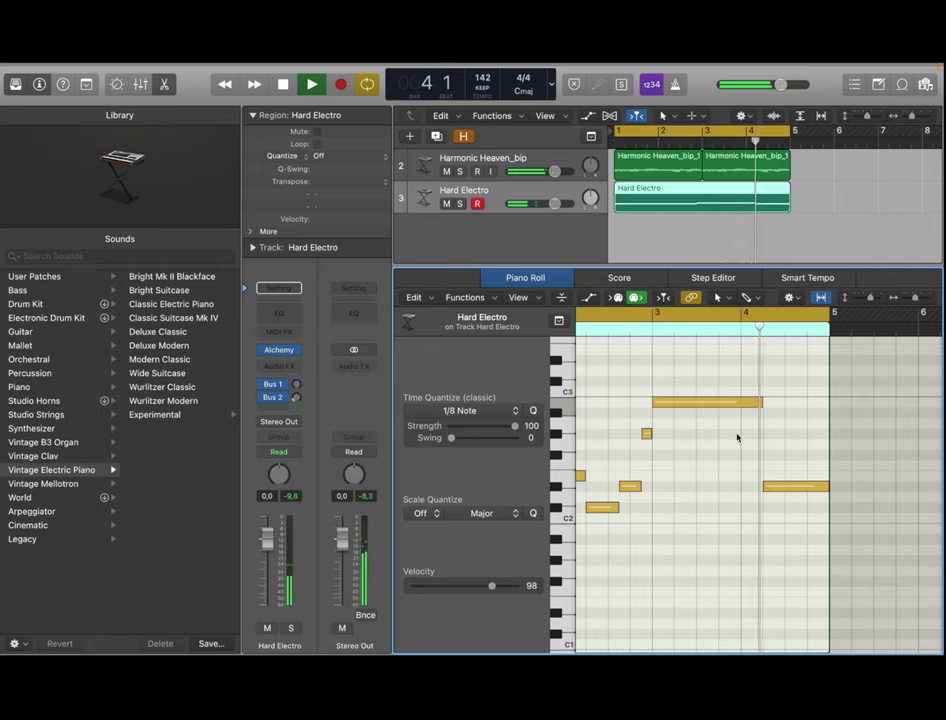
Step: Move the last Hard Electro note to A#2 and lower the long note at bar 3 by one octave
{"action": "left_click", "coordinate": [801, 489]}
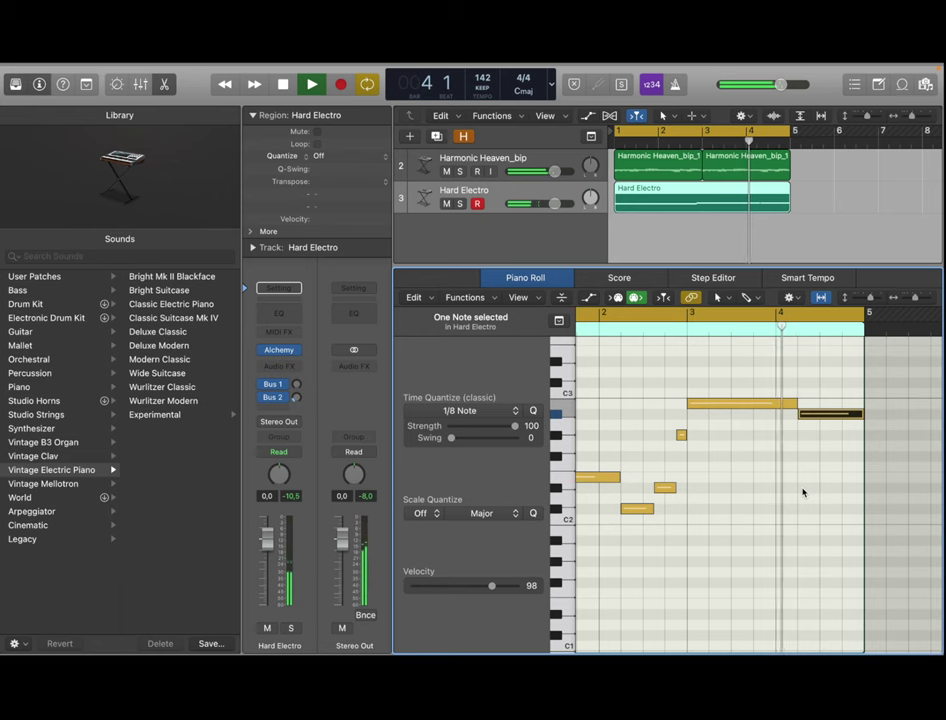
{"action": "left_click", "coordinate": [775, 406]}
{"action": "key", "text": "shift+alt+Down"}
{"action": "key", "text": "shift+alt+Down"}
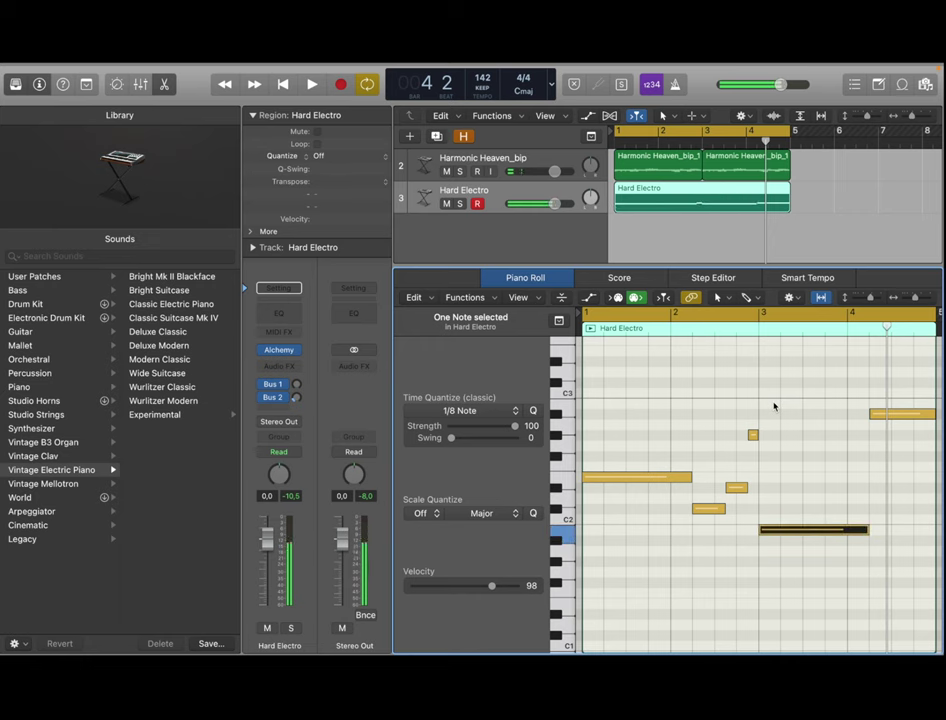
{"action": "left_click", "coordinate": [562, 337]}
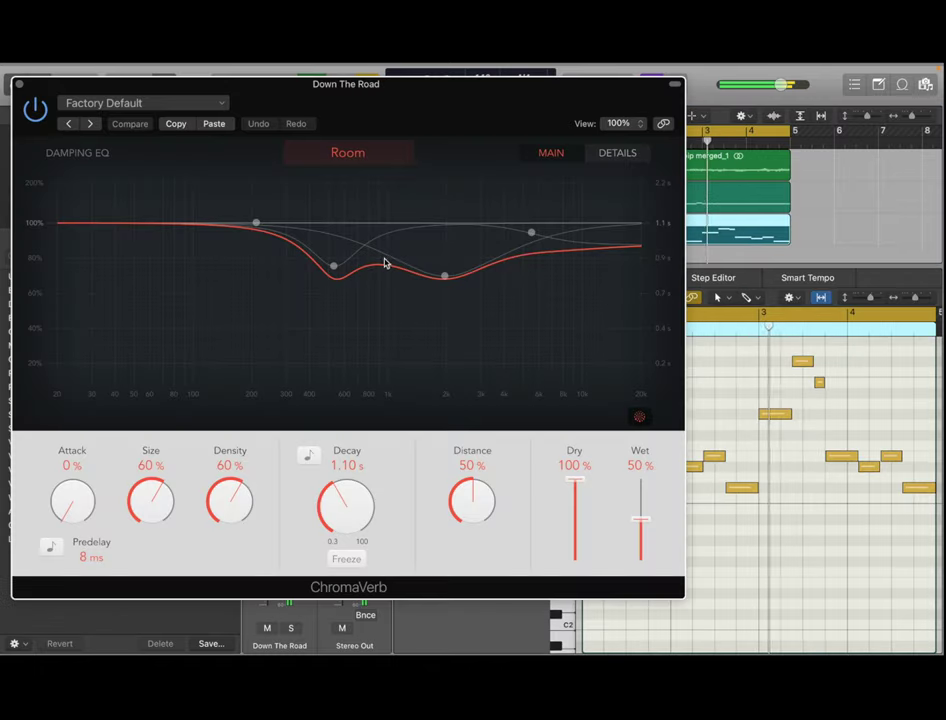
Step: Set ChromaVerb's wet level to 20% on the Down The Road track, adjust the dry level slightly, and close the reverb
{"action": "left_click_drag", "start_coordinate": [640, 519], "coordinate": [641, 549]}
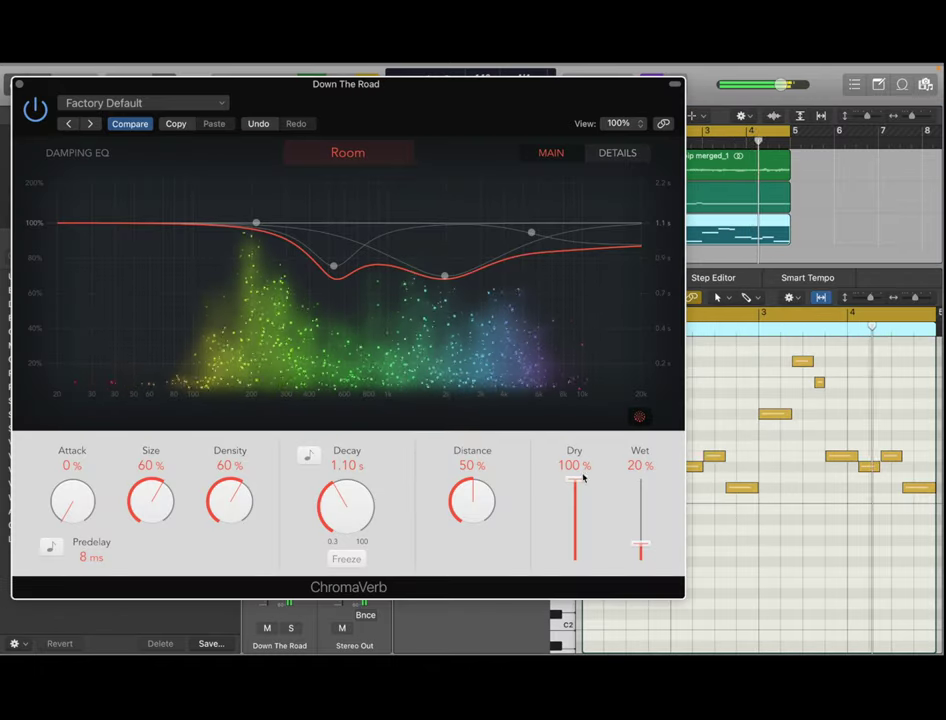
{"action": "mouse_move", "coordinate": [575, 500]}
{"action": "left_mouse_down"}
{"action": "mouse_move", "coordinate": [575, 524]}
{"action": "mouse_move", "coordinate": [575, 503]}
{"action": "left_mouse_up"}
{"action": "left_click", "coordinate": [20, 85]}
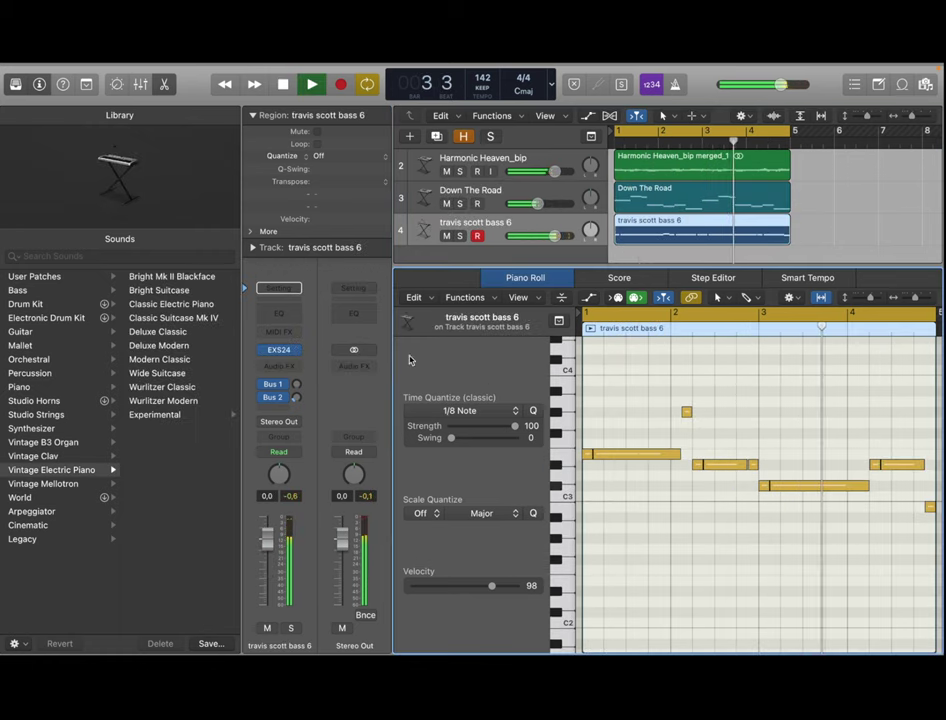
Step: Open the EXS24 sampler on the travis scott bass 6 track
{"action": "left_click", "coordinate": [279, 351]}
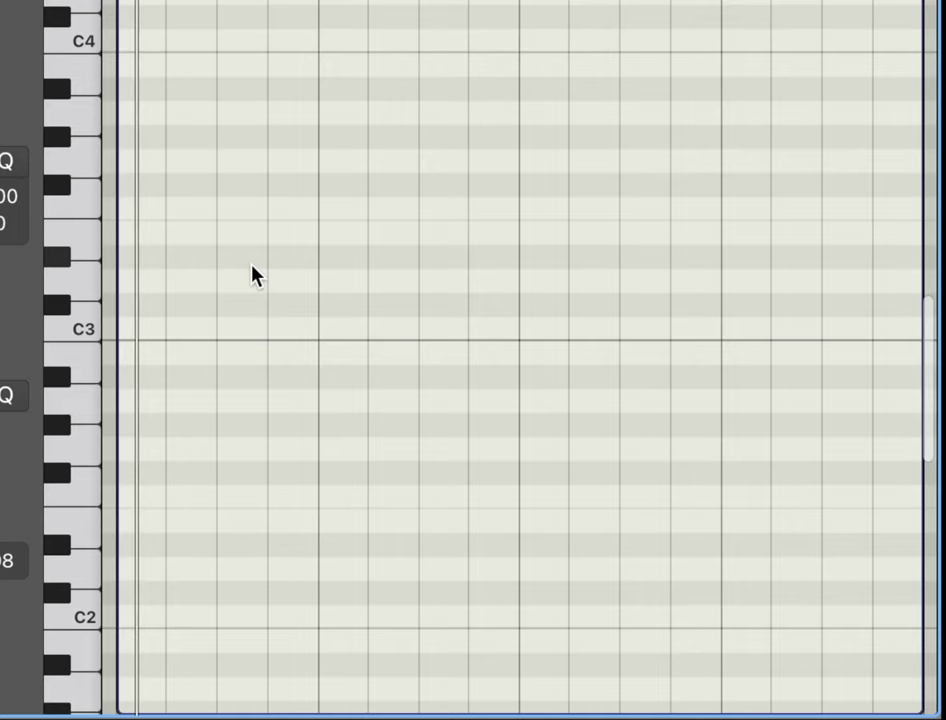
Step: Build the PS2 Snare pattern from short A#2 notes on beat 3 of each of the four bars
{"action": "left_click", "coordinate": [232, 375]}
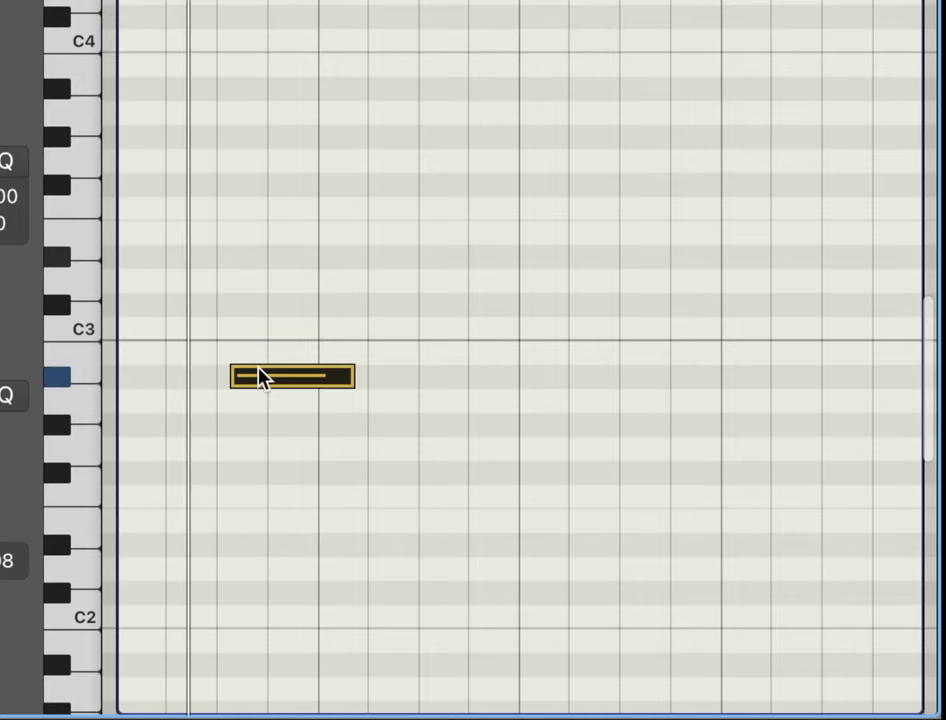
{"action": "mouse_move", "coordinate": [262, 378]}
{"action": "left_mouse_down"}
{"action": "mouse_move", "coordinate": [240, 385]}
{"action": "mouse_move", "coordinate": [249, 384]}
{"action": "left_mouse_up"}
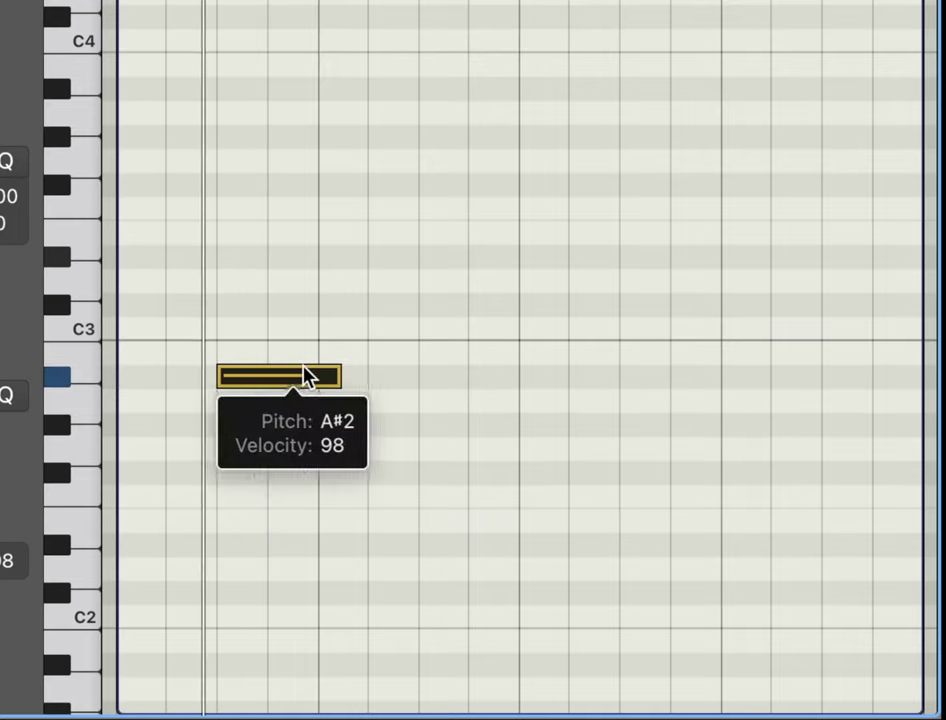
{"action": "left_click_drag", "start_coordinate": [331, 374], "coordinate": [250, 381]}
{"action": "key", "text": "space"}
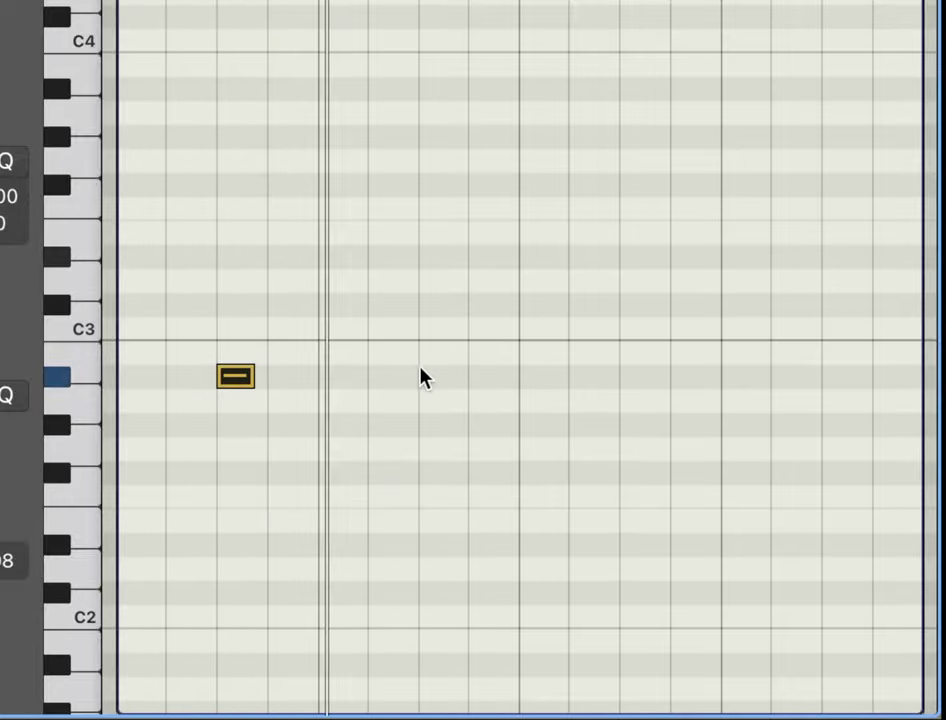
{"action": "left_click", "coordinate": [426, 377]}
{"action": "left_click_drag", "start_coordinate": [519, 407], "coordinate": [27, 289]}
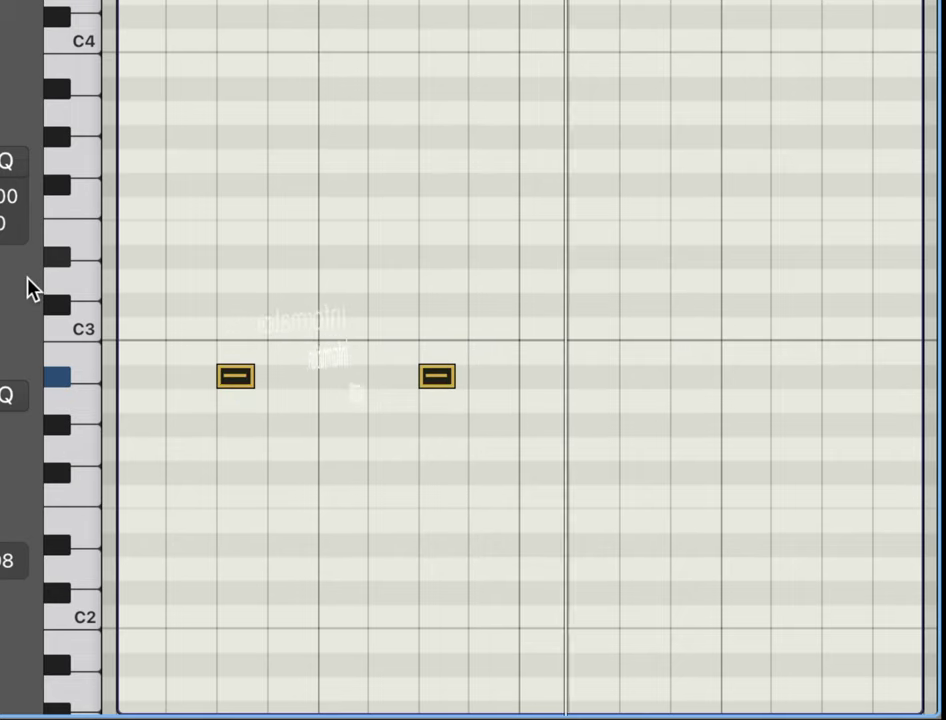
{"action": "key", "text": "super+r"}
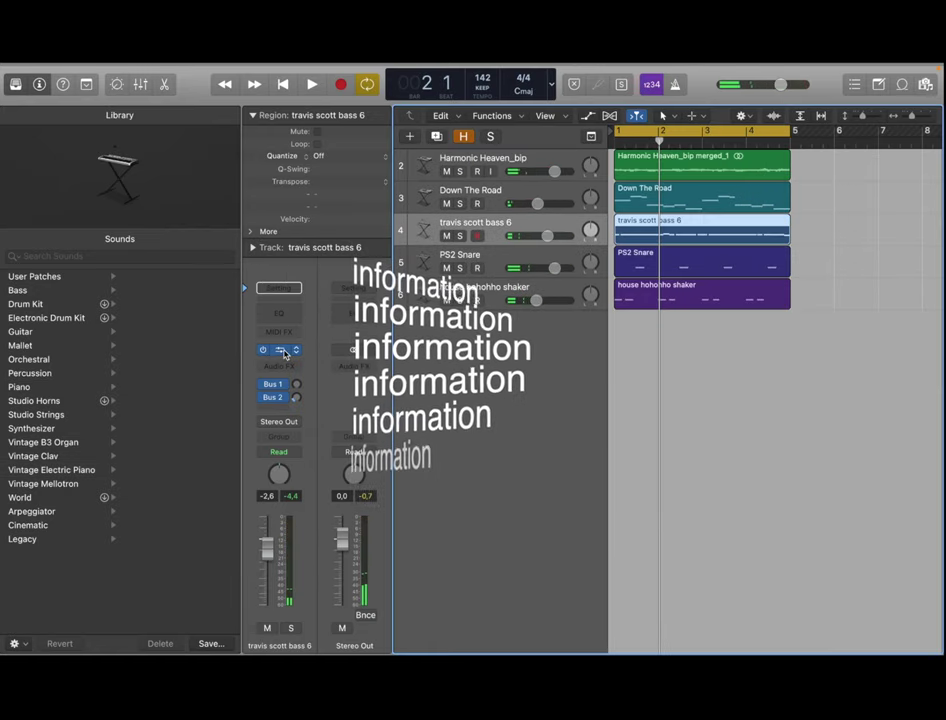
Step: Stop playback and raise the ENV 2 attack slightly in the EXS24 of the travis scott bass 6 track
{"action": "key", "text": "space"}
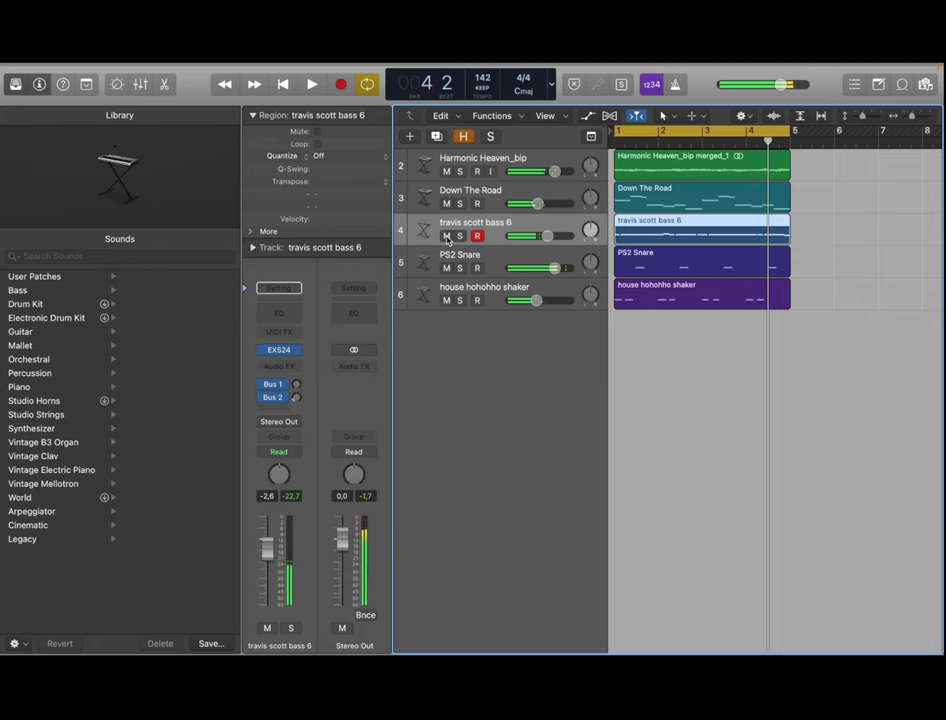
{"action": "left_click", "coordinate": [281, 350]}
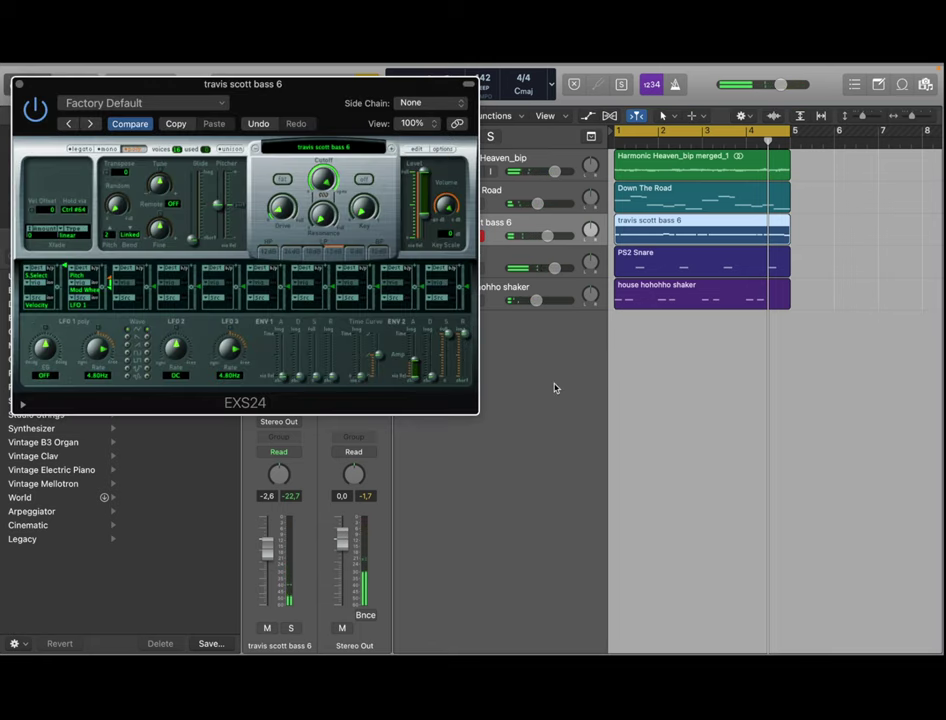
{"action": "left_click_drag", "start_coordinate": [415, 367], "coordinate": [415, 362]}
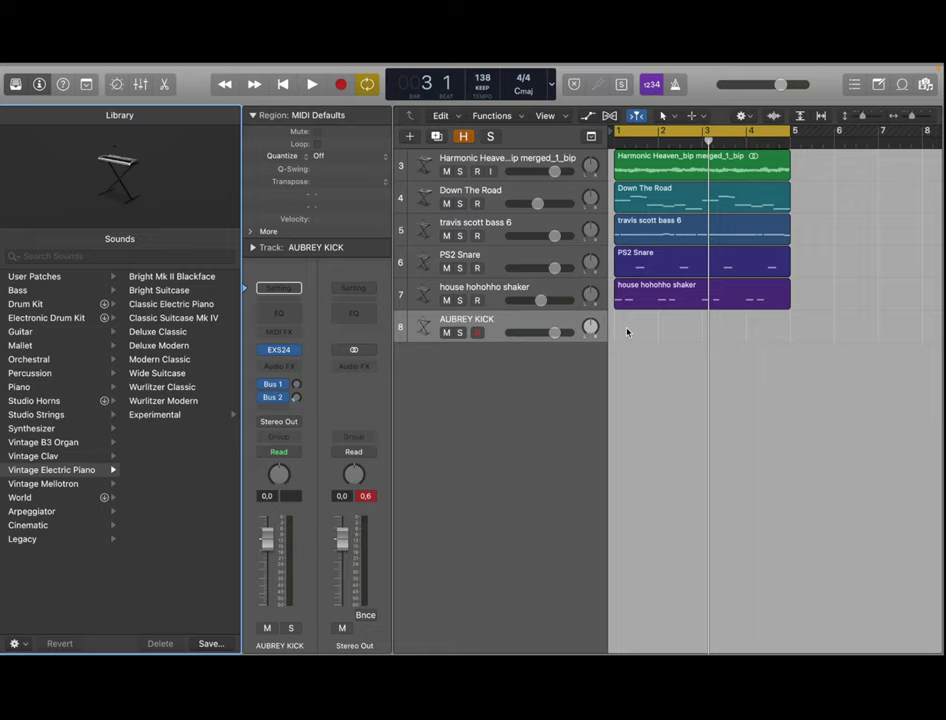
Step: Create an empty MIDI region on the AUBREY KICK track and place short C3 kick notes at the start of bar 1
{"action": "right_click", "coordinate": [627, 332]}
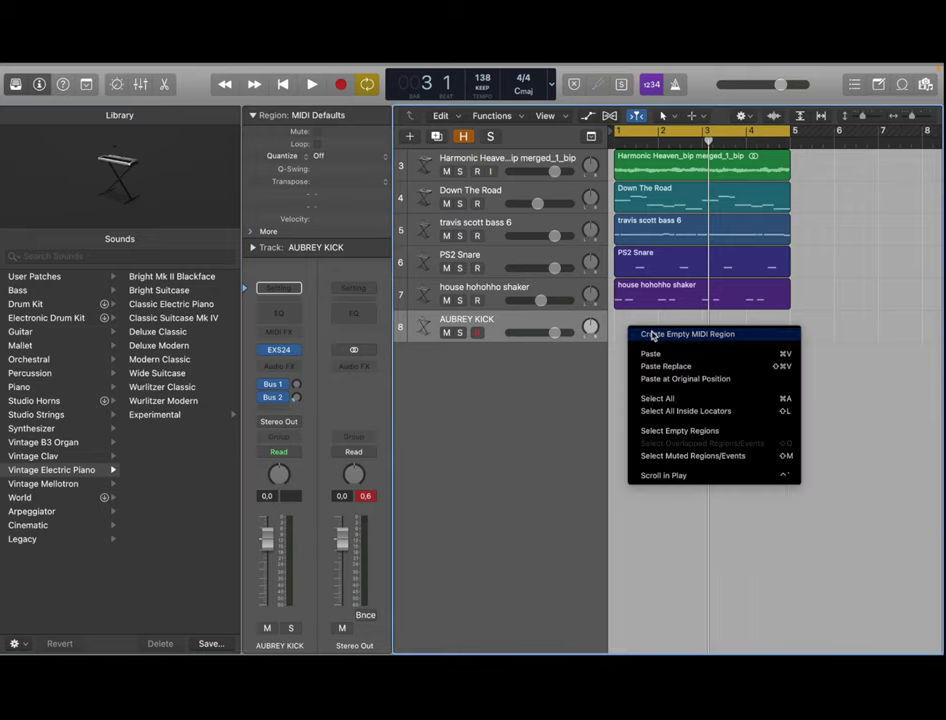
{"action": "left_click", "coordinate": [627, 332]}
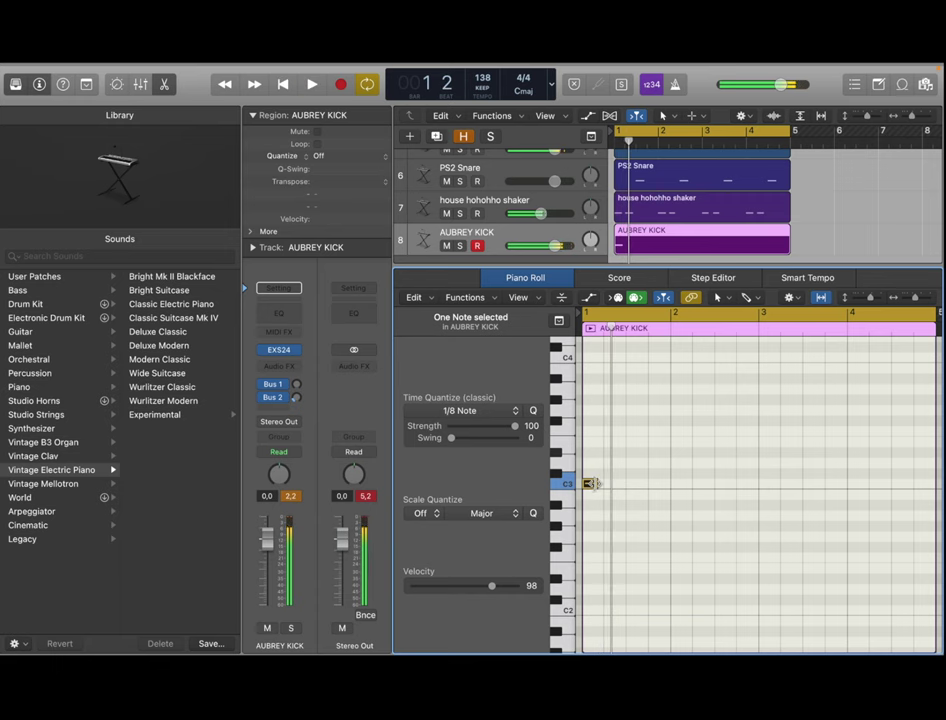
{"action": "left_click_drag", "start_coordinate": [594, 484], "coordinate": [590, 484]}
{"action": "left_click", "coordinate": [604, 484], "text": "super"}
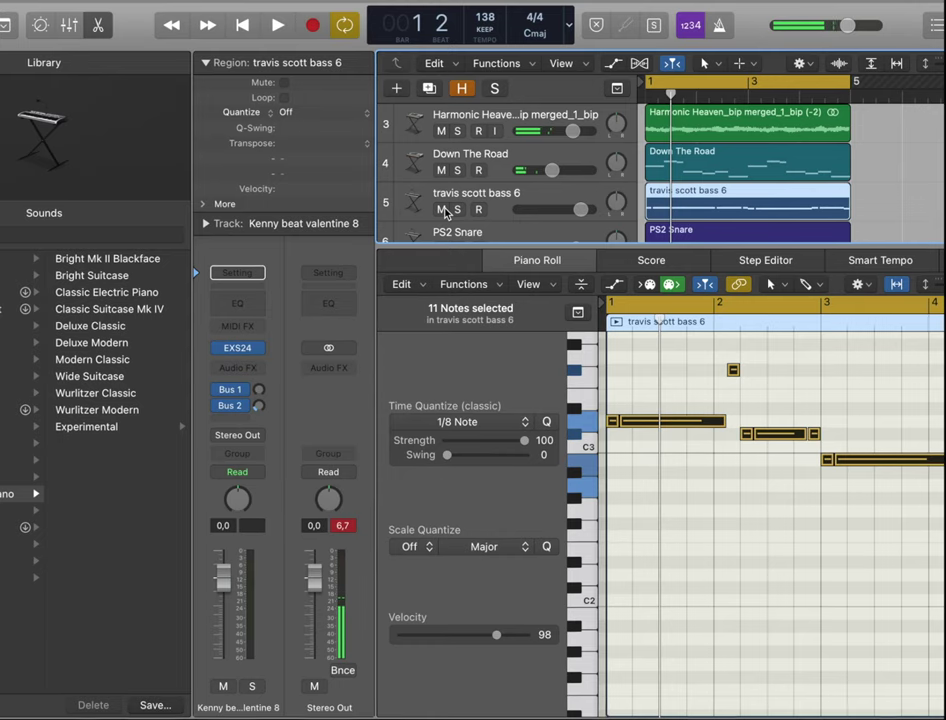
Step: Start playback, close the note editor, and mute the travis scott bass 6 track
{"action": "key", "text": "space"}
{"action": "key", "text": "p"}
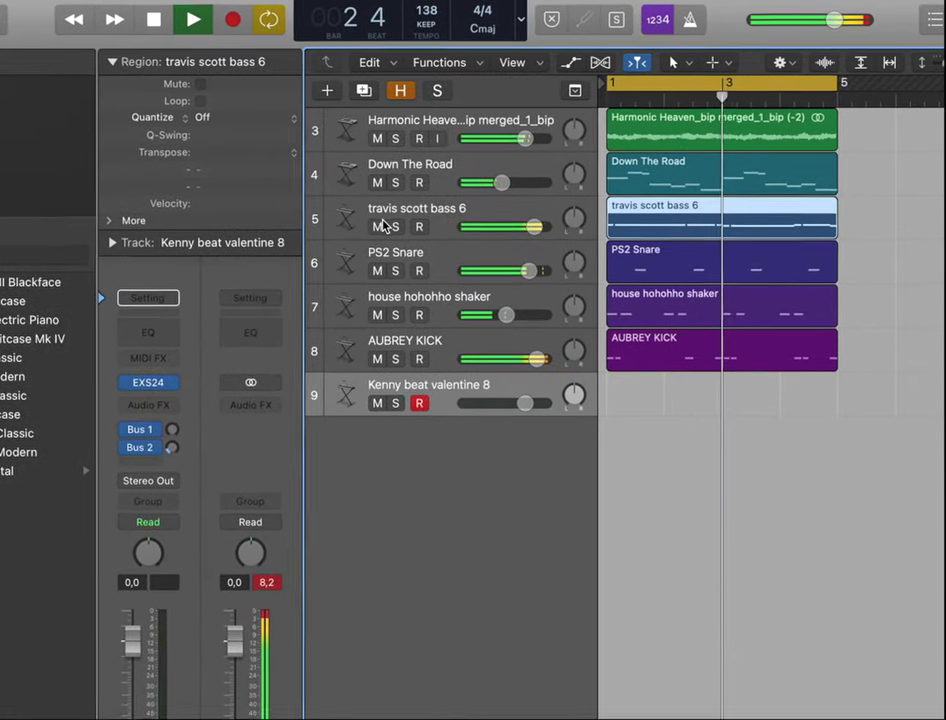
{"action": "left_click", "coordinate": [419, 215]}
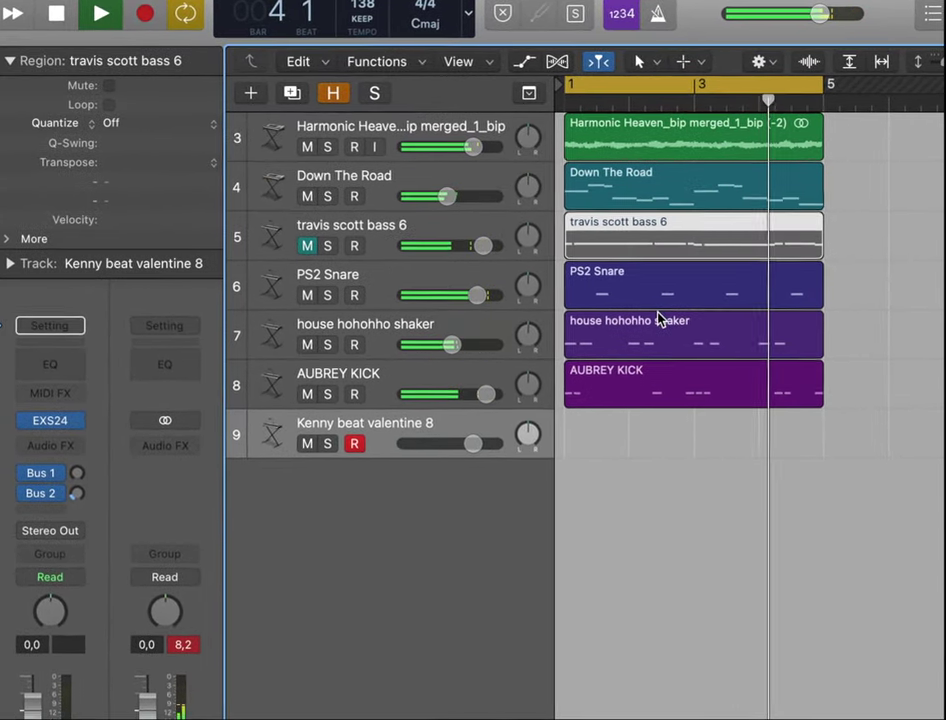